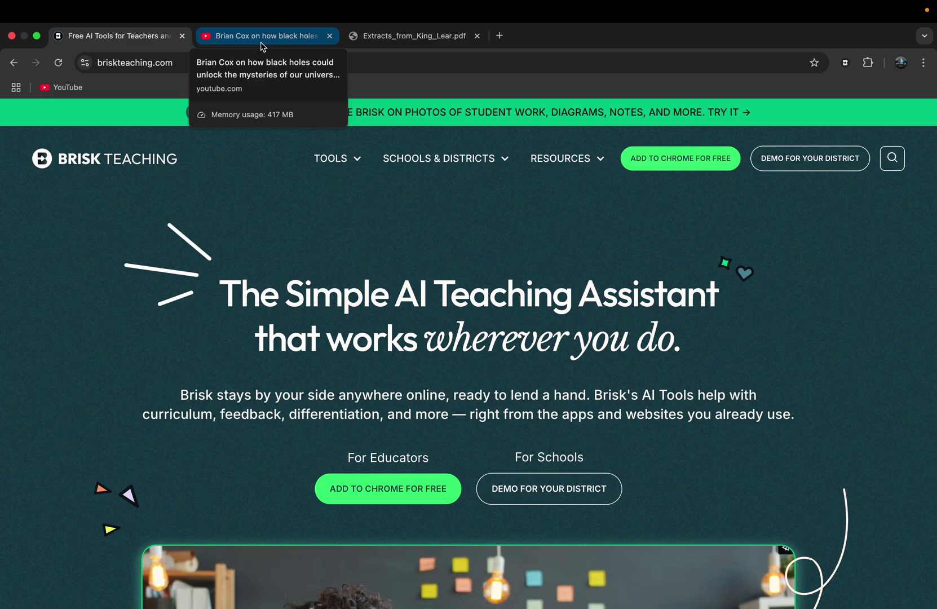
Use Brisk on the YouTube black holes video to generate an 11th grade, 10-question multiple choice quiz in a new Google Doc
click(262, 46)
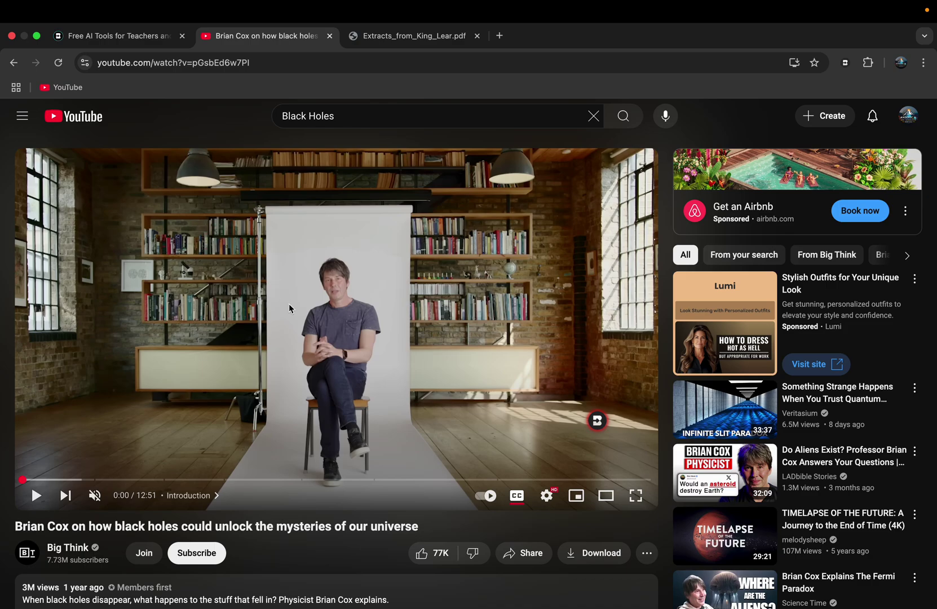
click(598, 421)
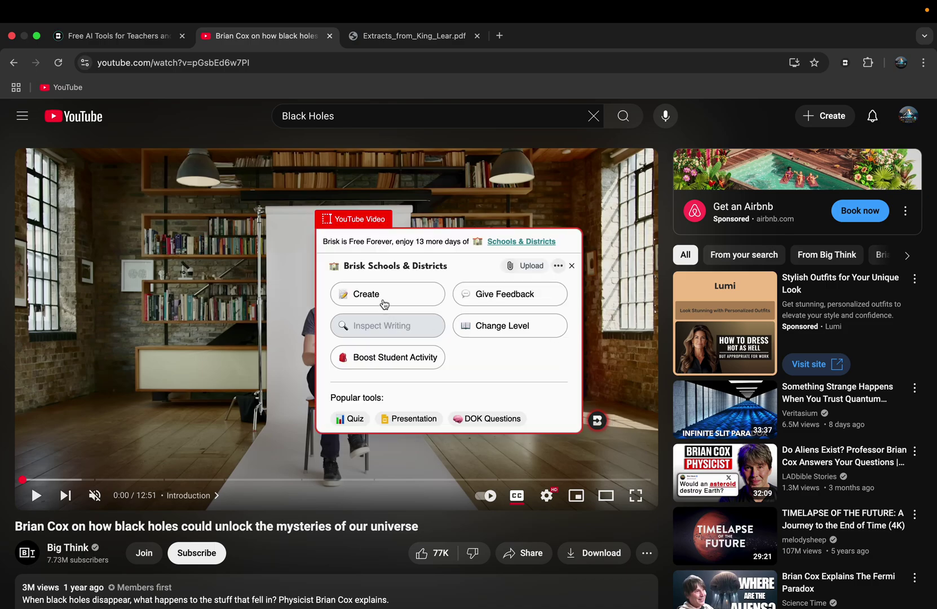
click(381, 299)
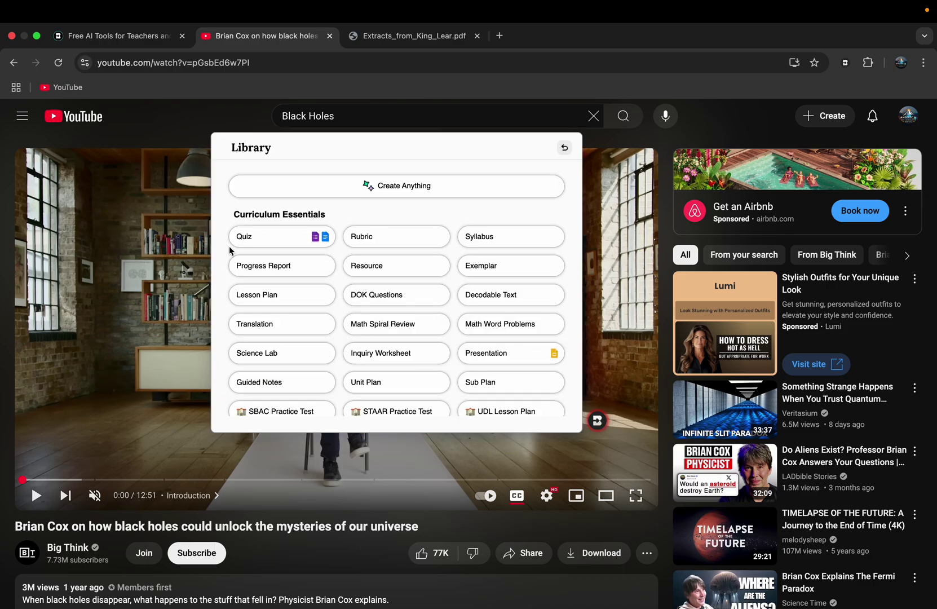
click(258, 237)
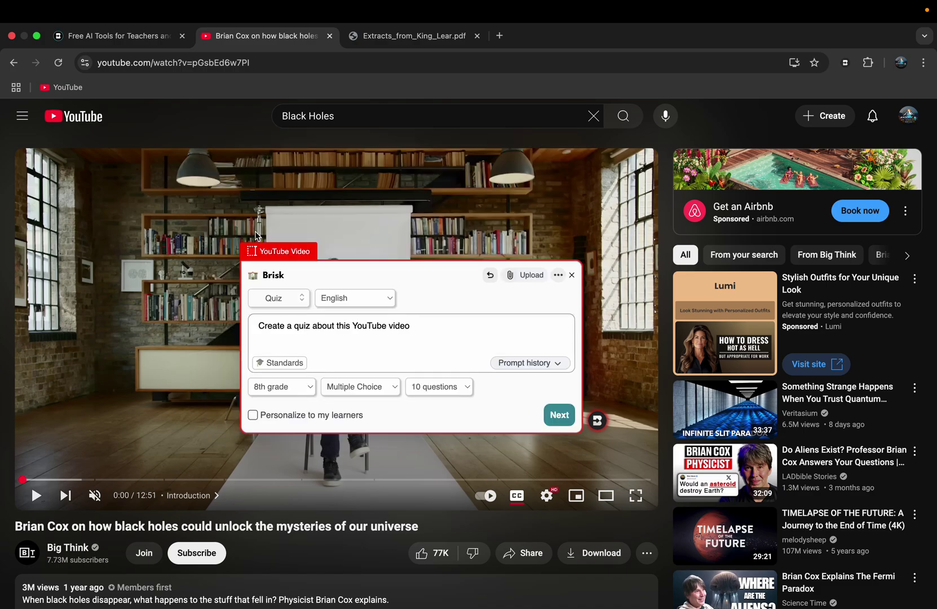
click(305, 389)
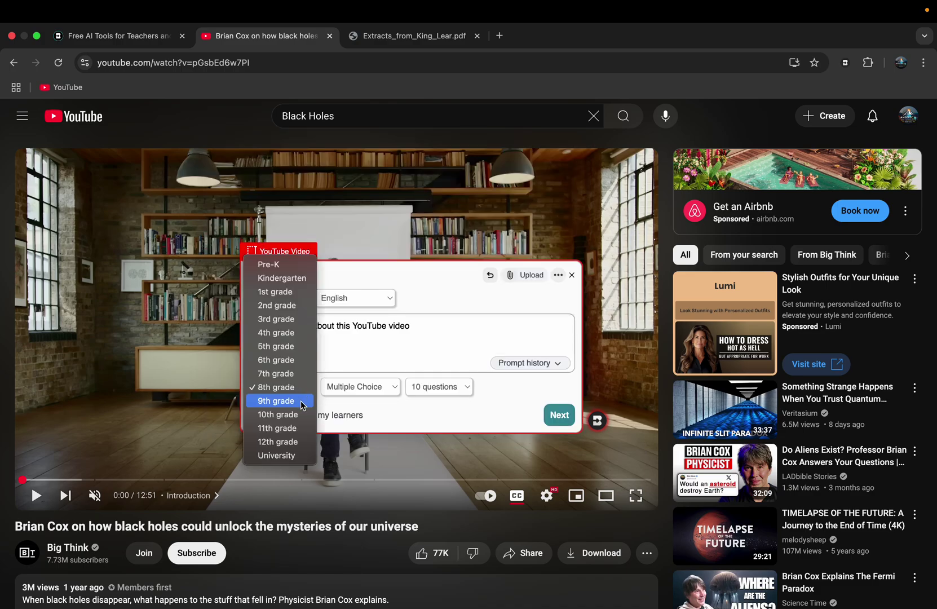
click(300, 430)
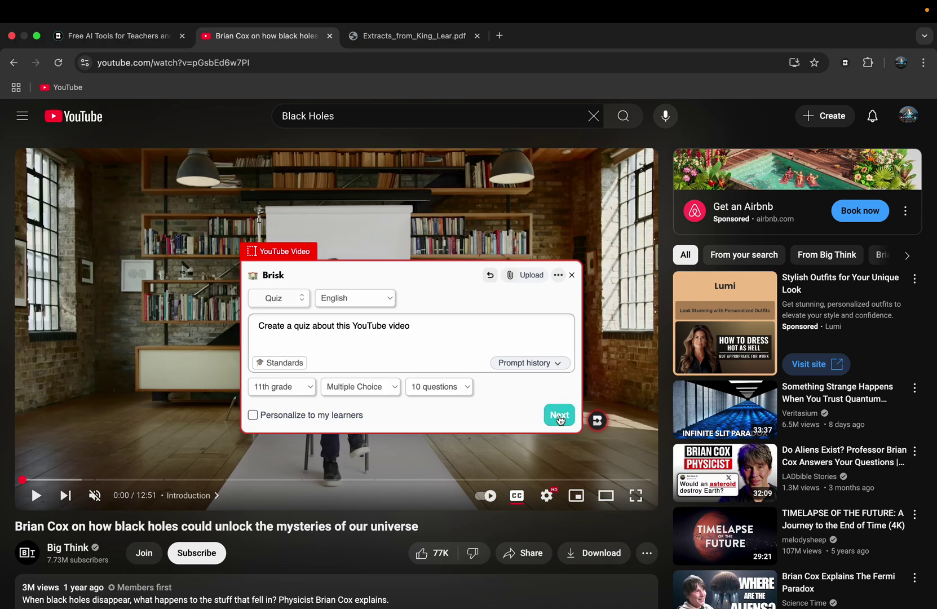
click(558, 415)
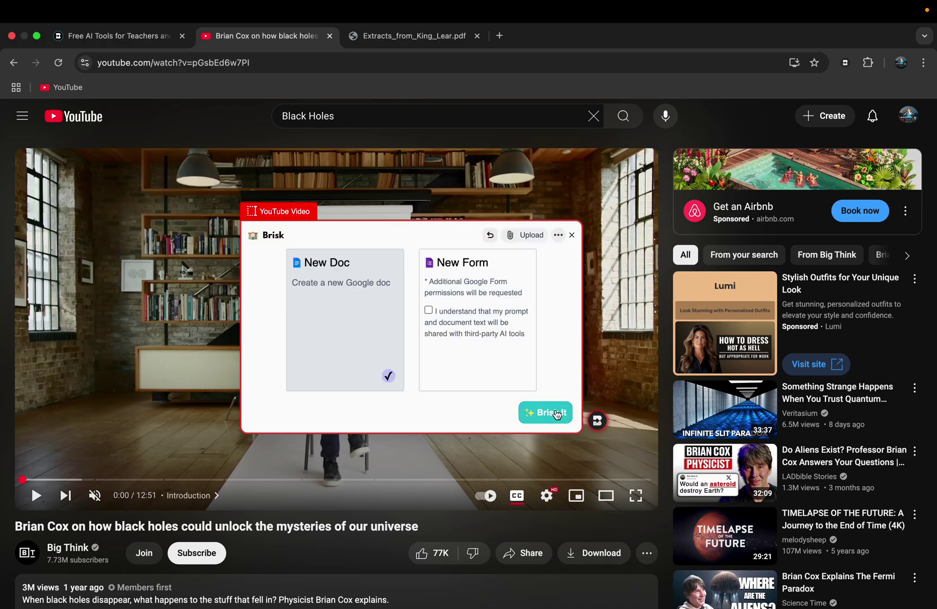
click(558, 414)
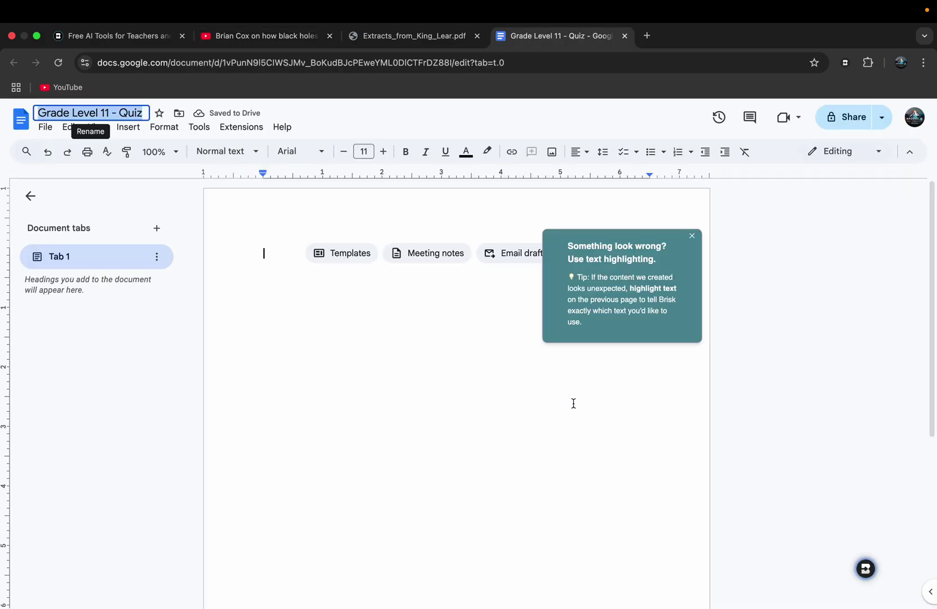
Dismiss the Brisk tip and panel, and review the quiz questions and answers back to the document's start
click(692, 237)
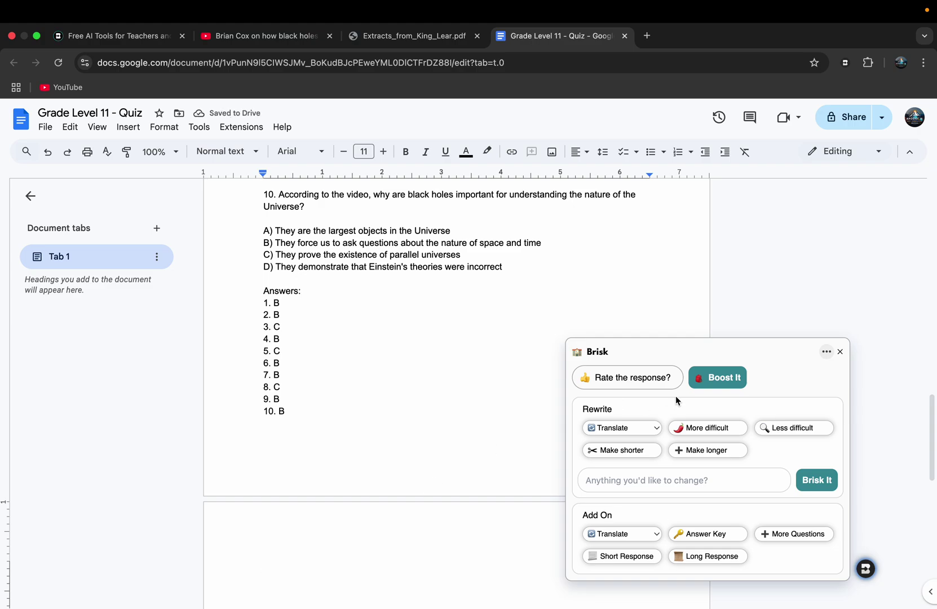
click(838, 352)
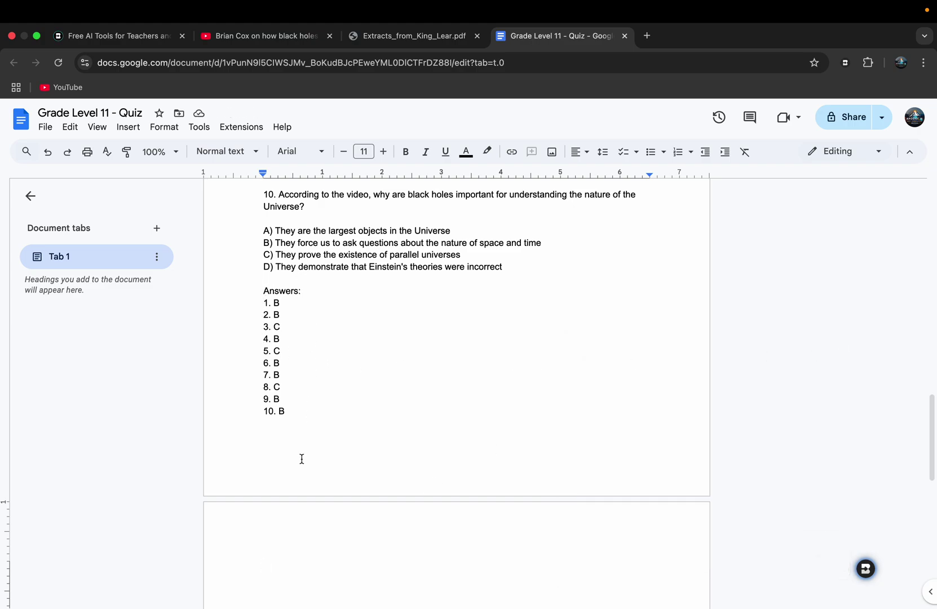
scroll(301, 458, up, 1)
scroll(301, 458, up, 1)
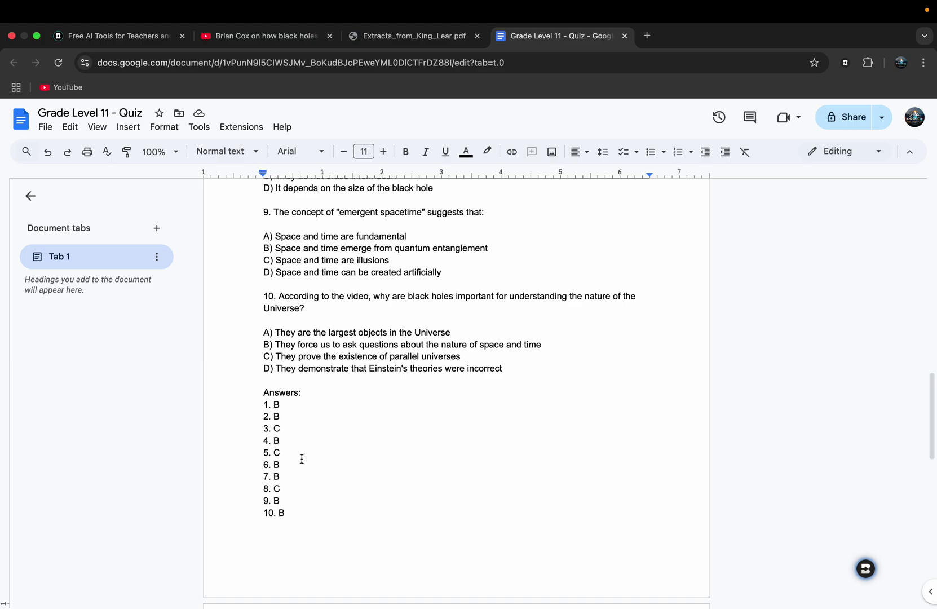
scroll(302, 458, up, 12)
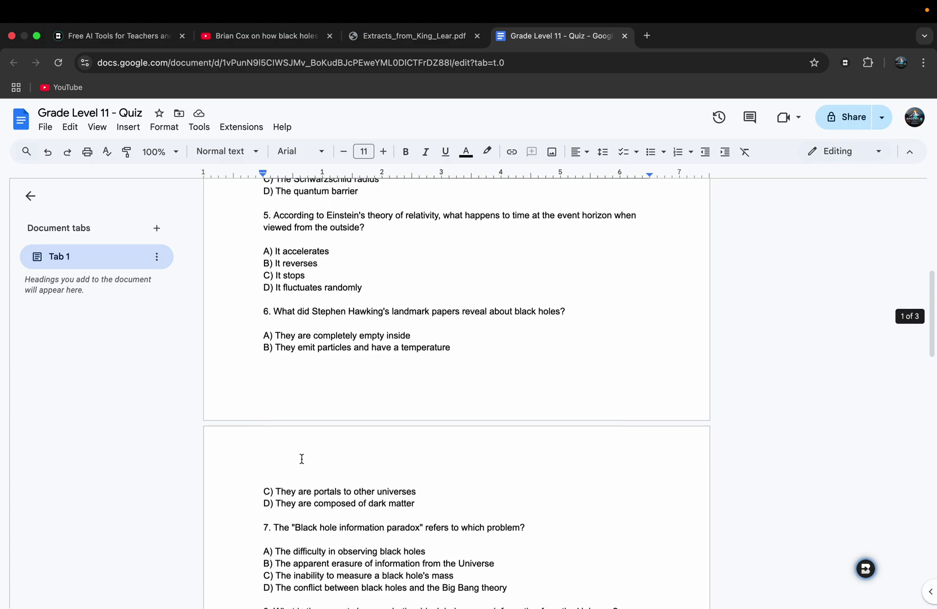
scroll(302, 458, up, 4)
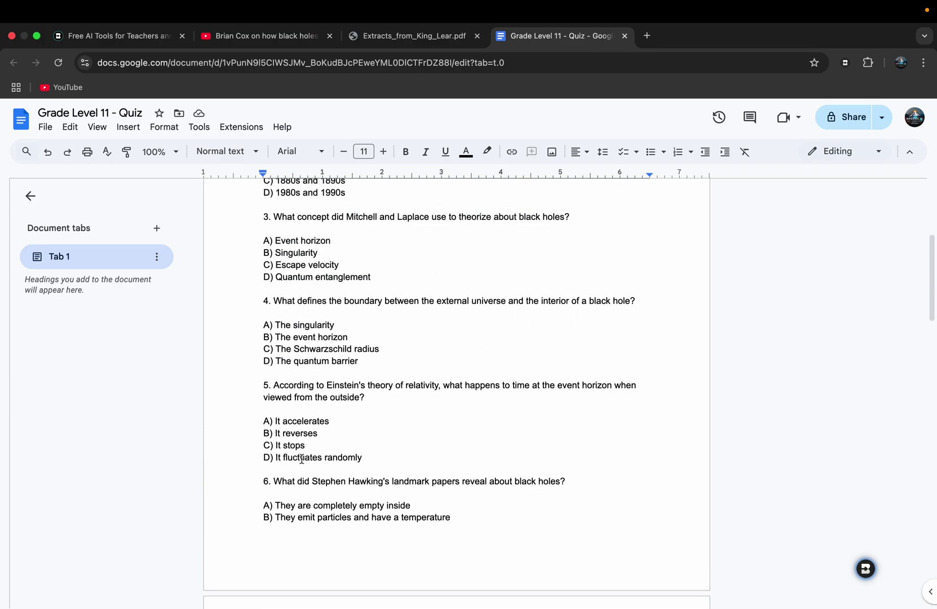
scroll(302, 458, up, 9)
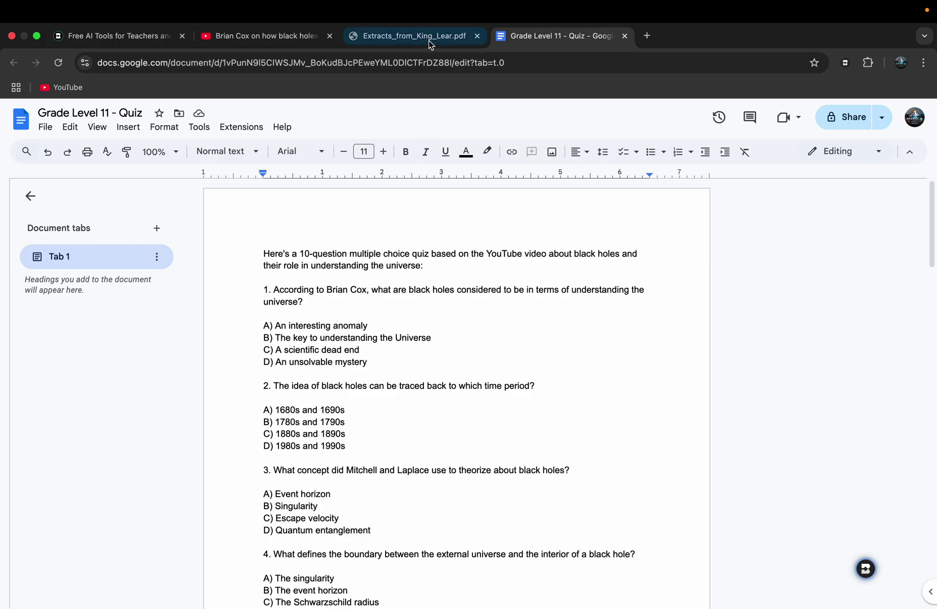
Generate 11th grade guided notes about the YouTube black holes video with Brisk, and return to the video
click(287, 42)
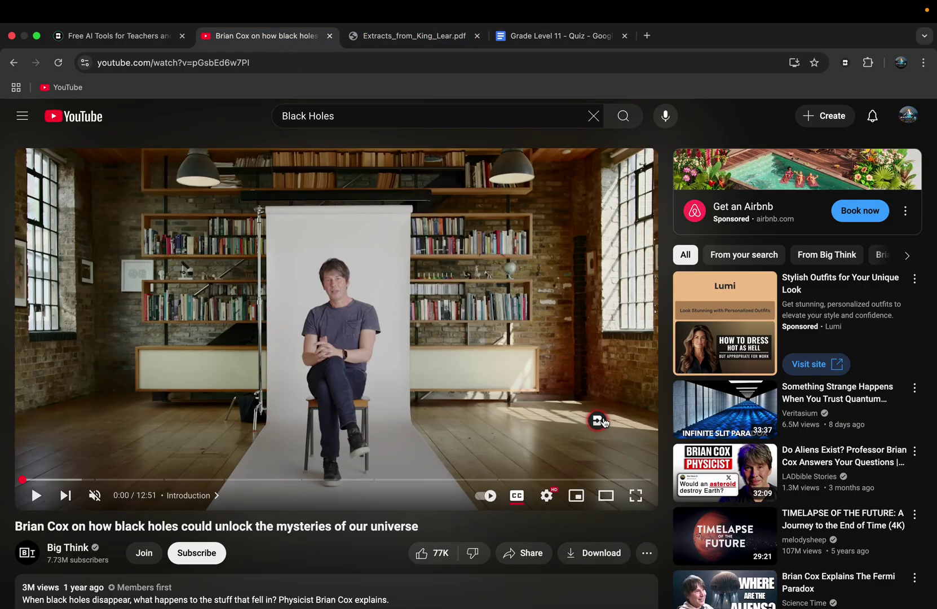
click(601, 424)
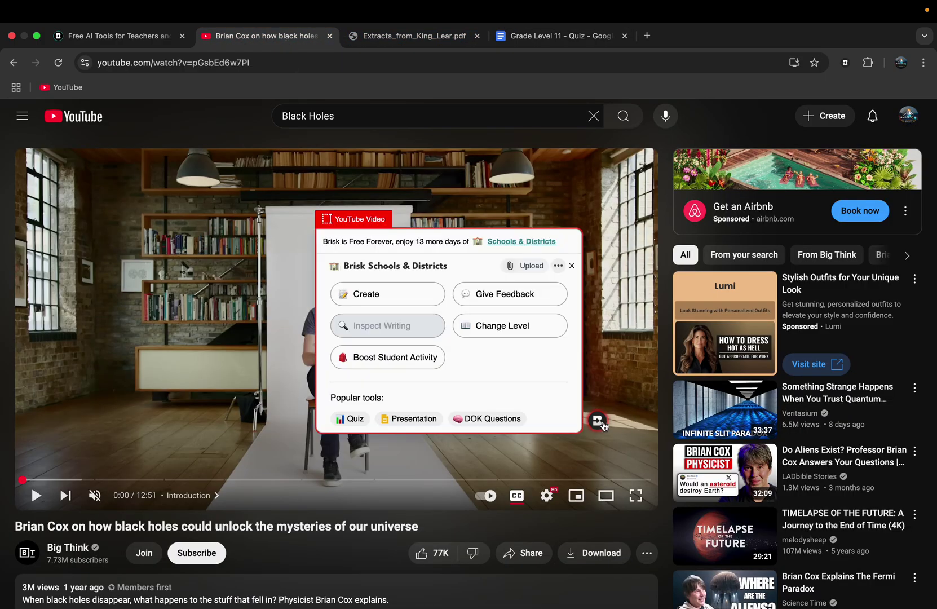
click(398, 293)
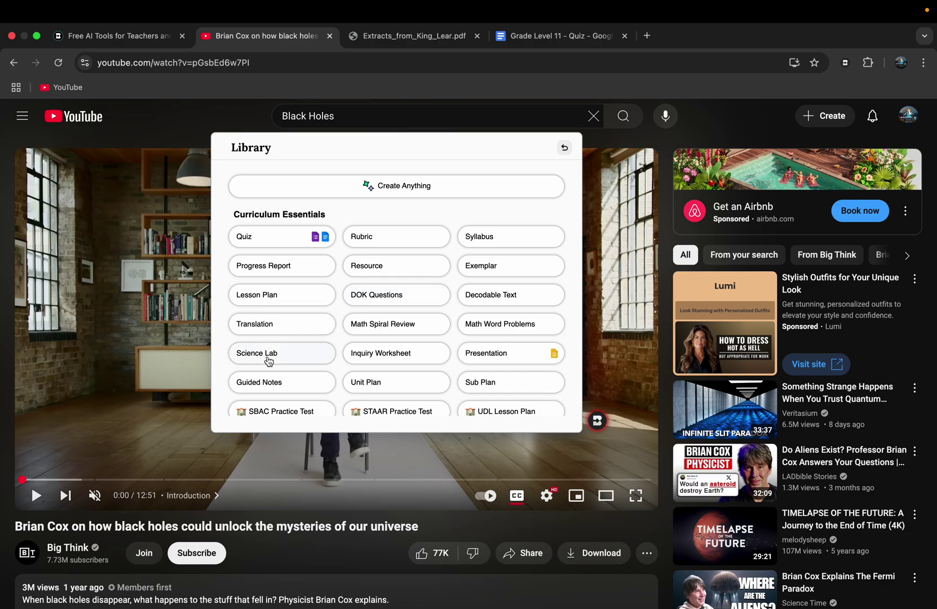
click(273, 382)
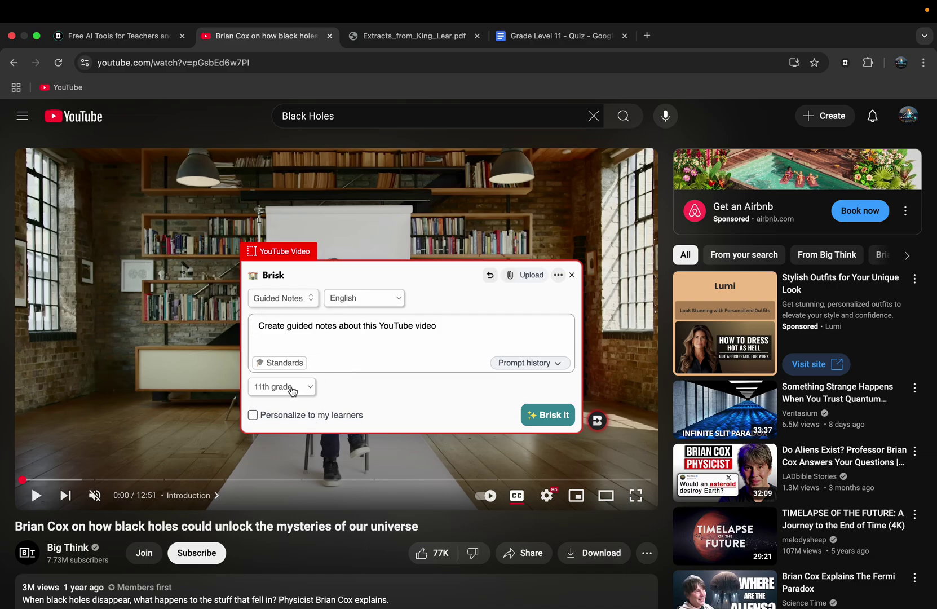
click(551, 416)
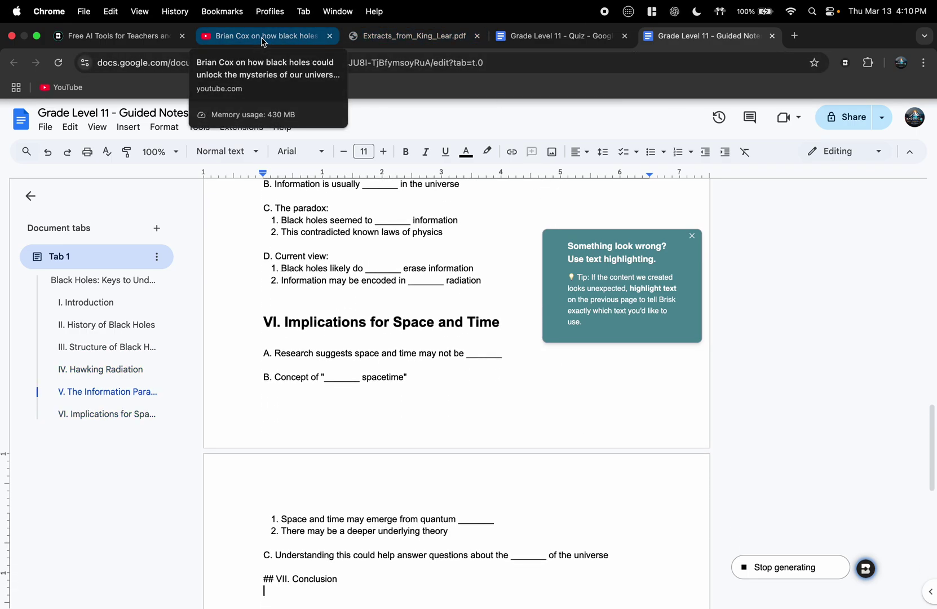
click(264, 38)
click(606, 425)
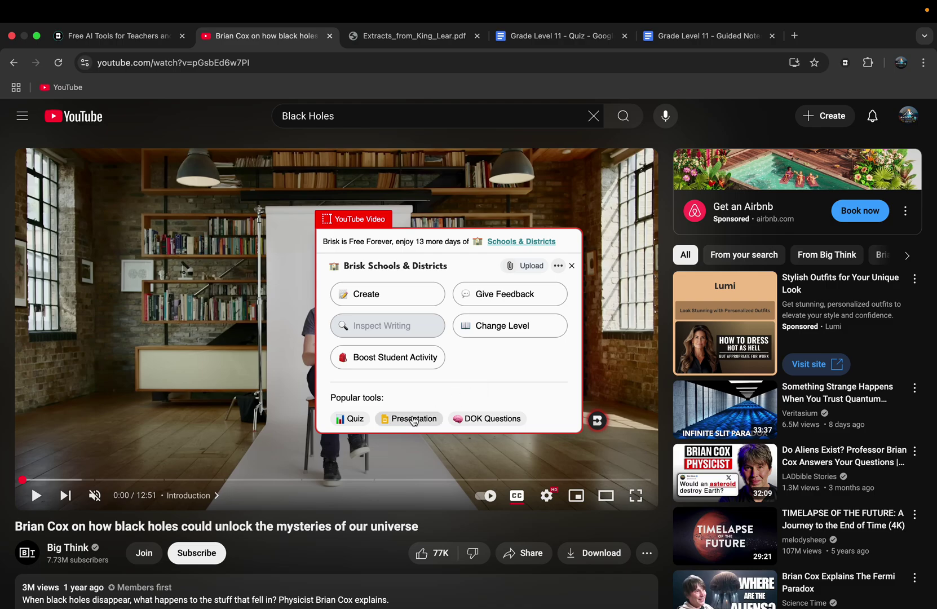
click(414, 418)
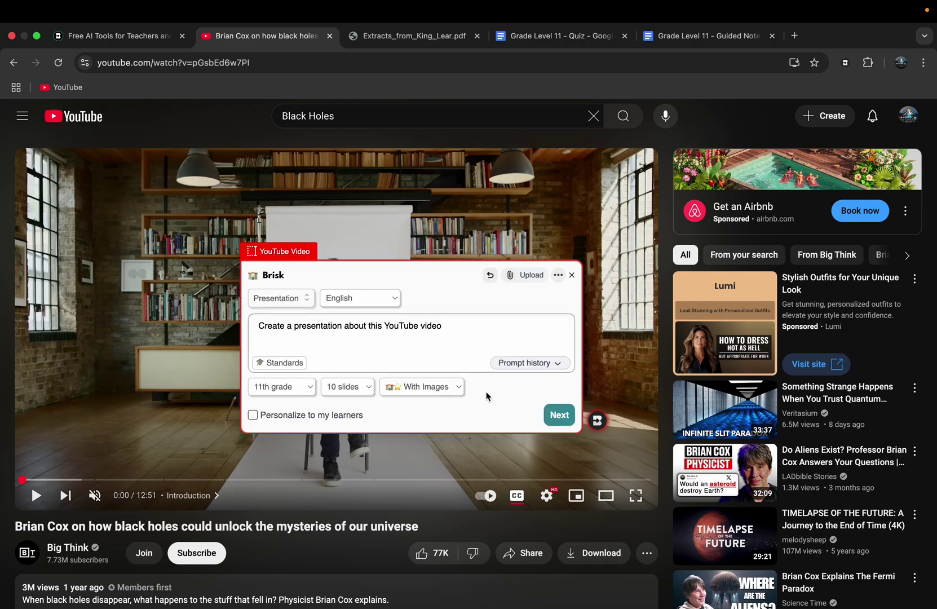
click(572, 274)
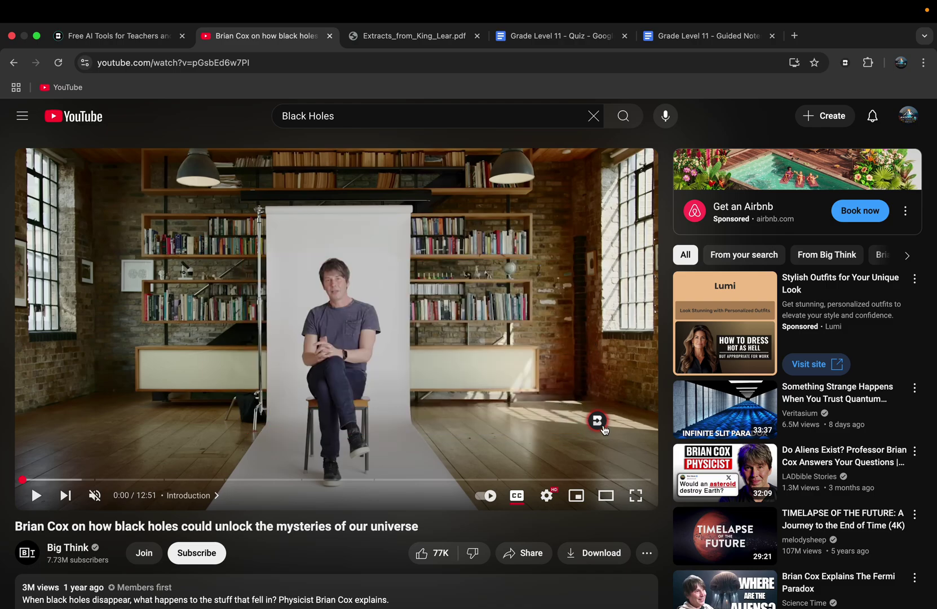
Generate an 11th grade Brisk presentation about the video with 10 slides, images and the Dark template
click(597, 420)
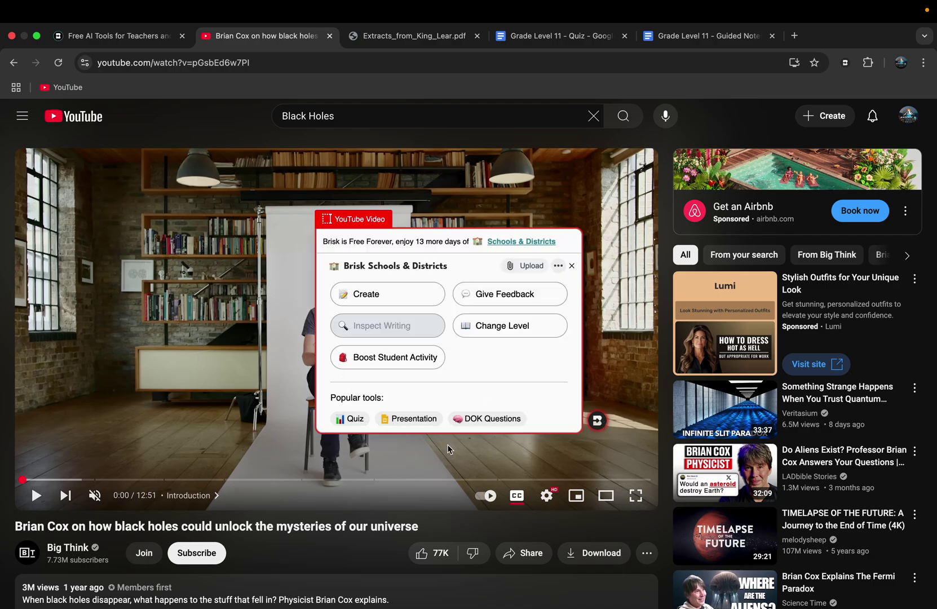
click(370, 294)
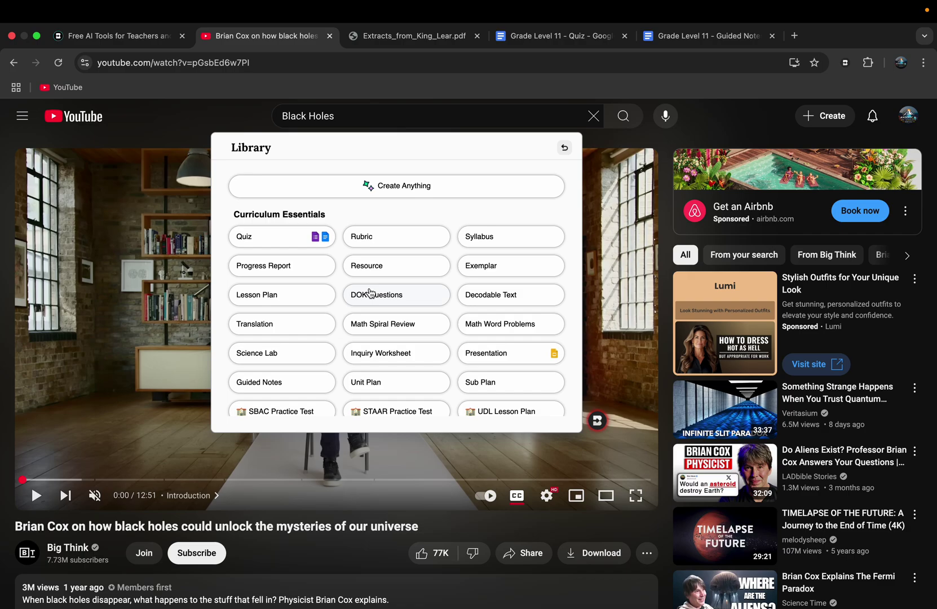
scroll(421, 361, down, 3)
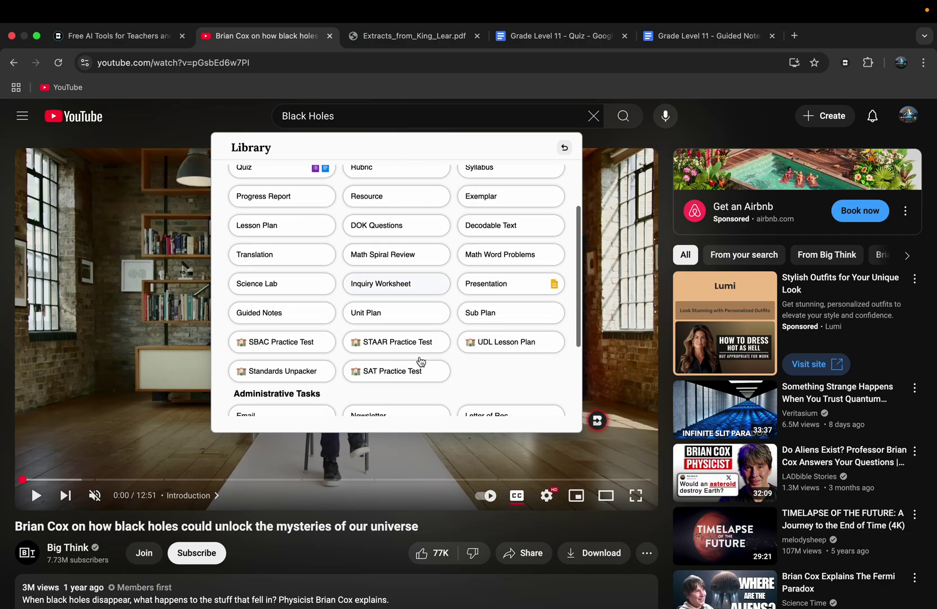
click(520, 289)
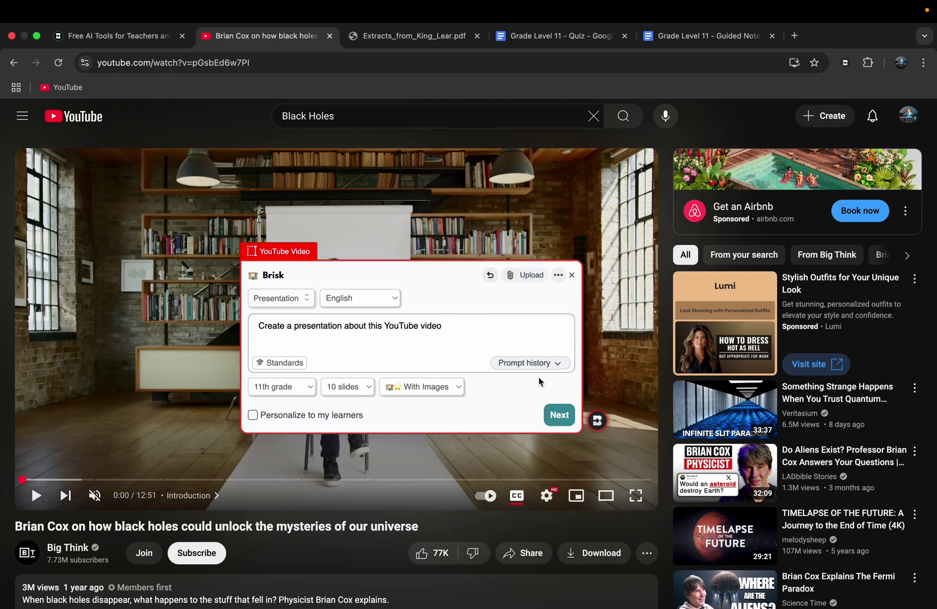
click(557, 421)
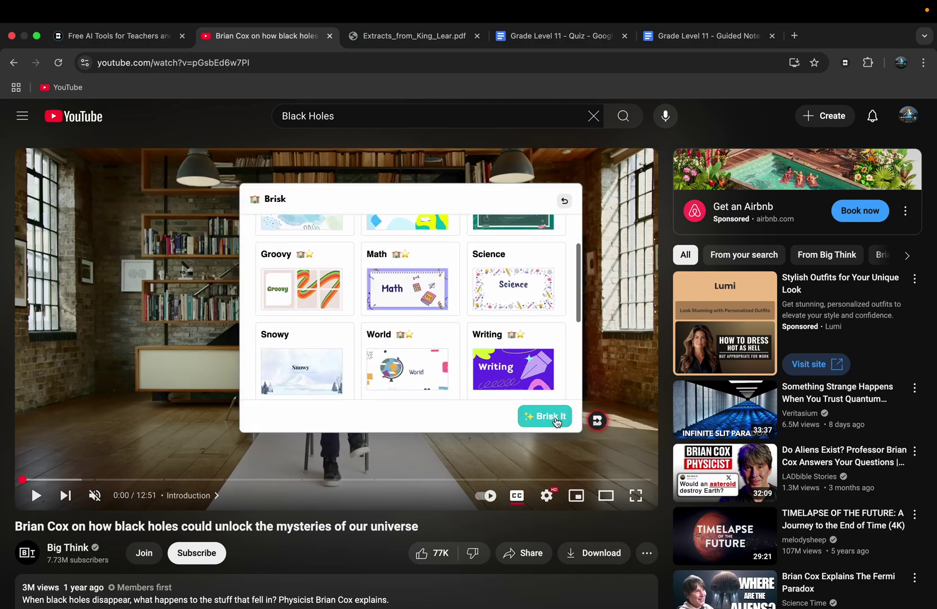
scroll(399, 282, down, 3)
scroll(399, 273, up, 3)
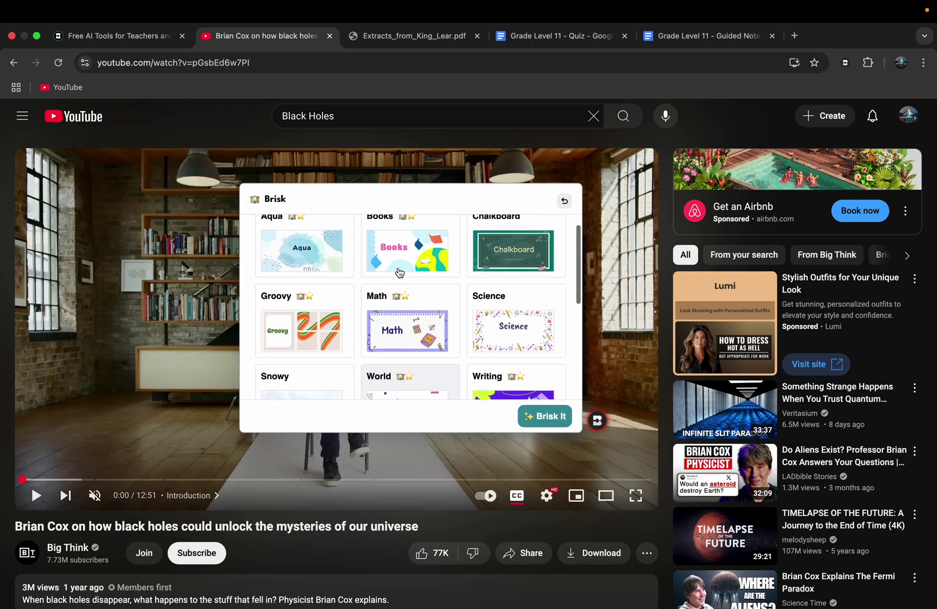
scroll(399, 272, down, 3)
scroll(399, 273, down, 1)
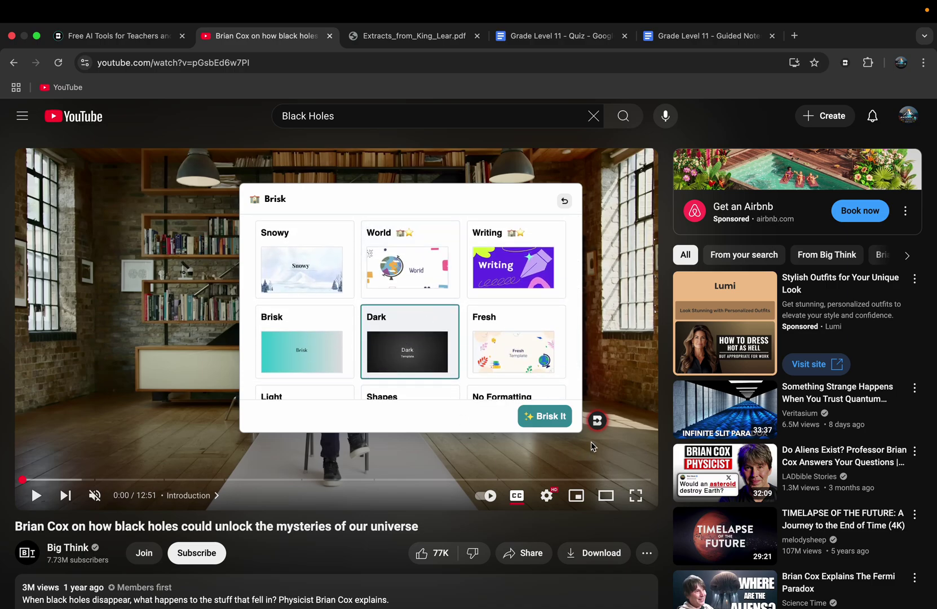
click(550, 418)
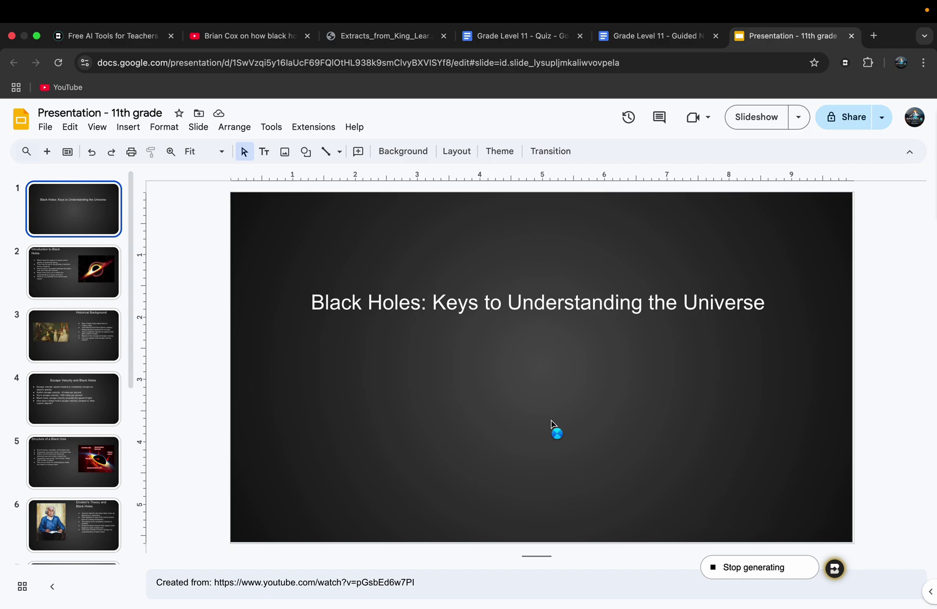
Dismiss the Brisk panel and look through the generated slides, including Historical Background, Structure of a Black Hole and Current Understanding
click(84, 338)
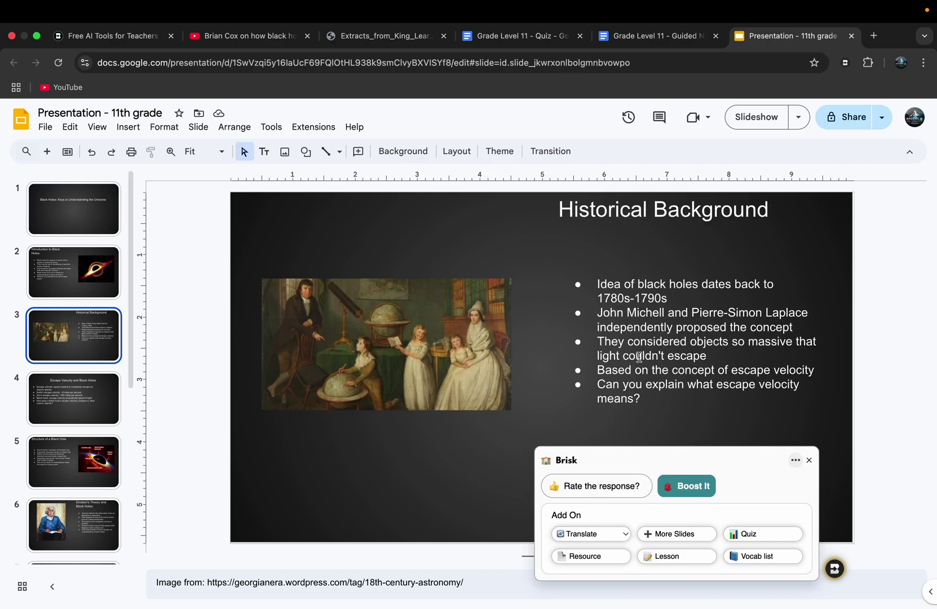
click(809, 461)
click(83, 461)
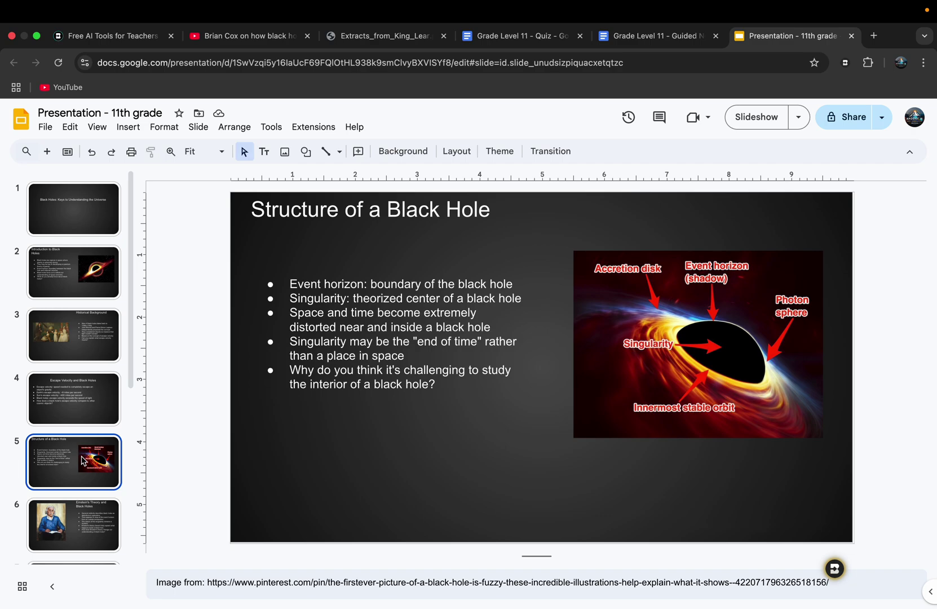
scroll(83, 461, down, 3)
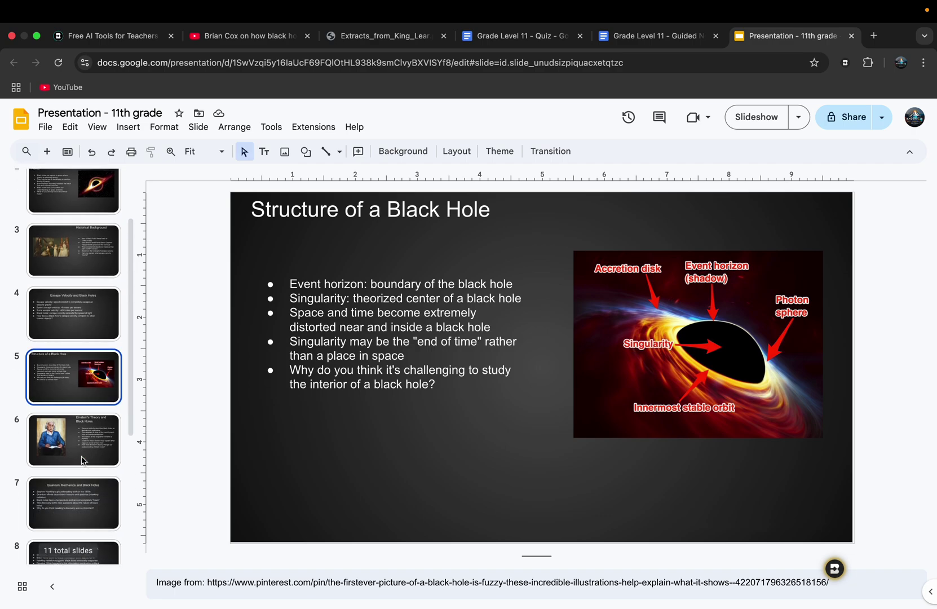
click(82, 460)
scroll(82, 460, down, 5)
click(82, 460)
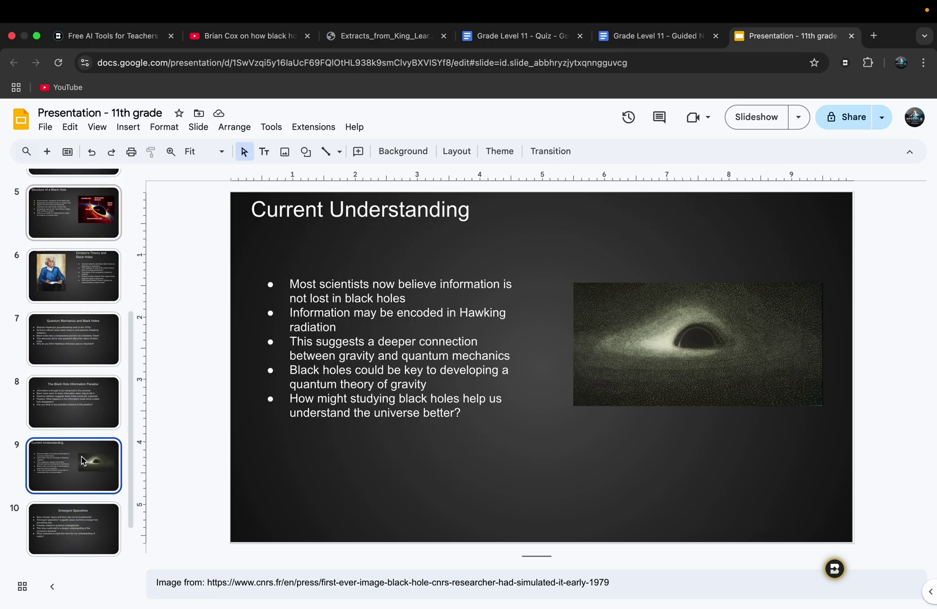
Generate an 11th grade, 20-minute sub plan about the YouTube black holes video with Brisk, and dismiss the tip and rewrite panel
click(265, 35)
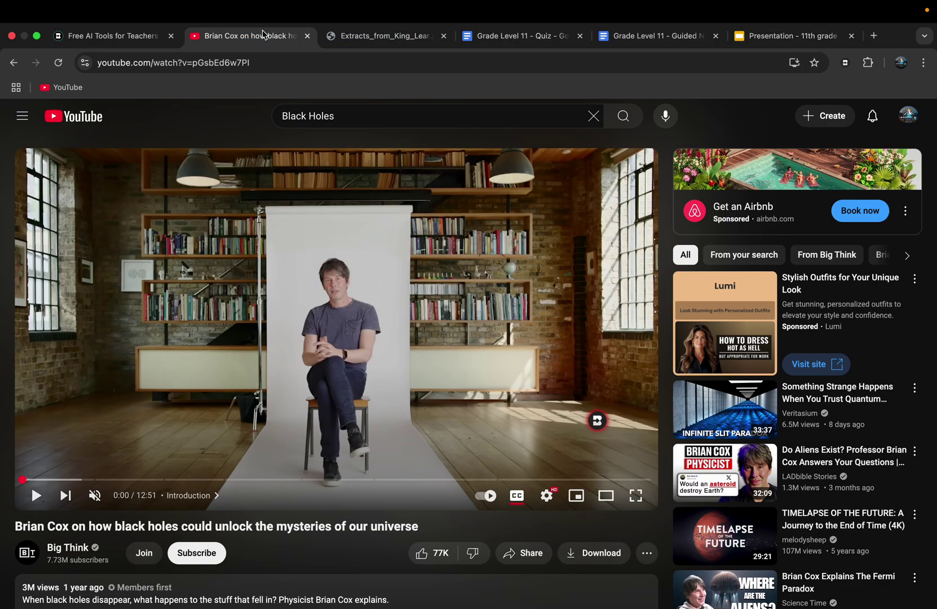
click(598, 426)
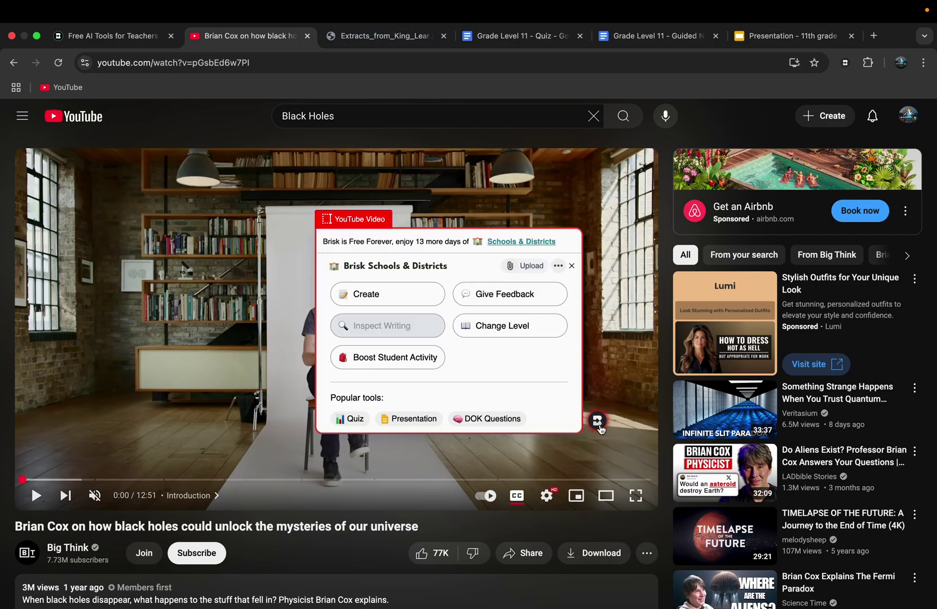
click(372, 303)
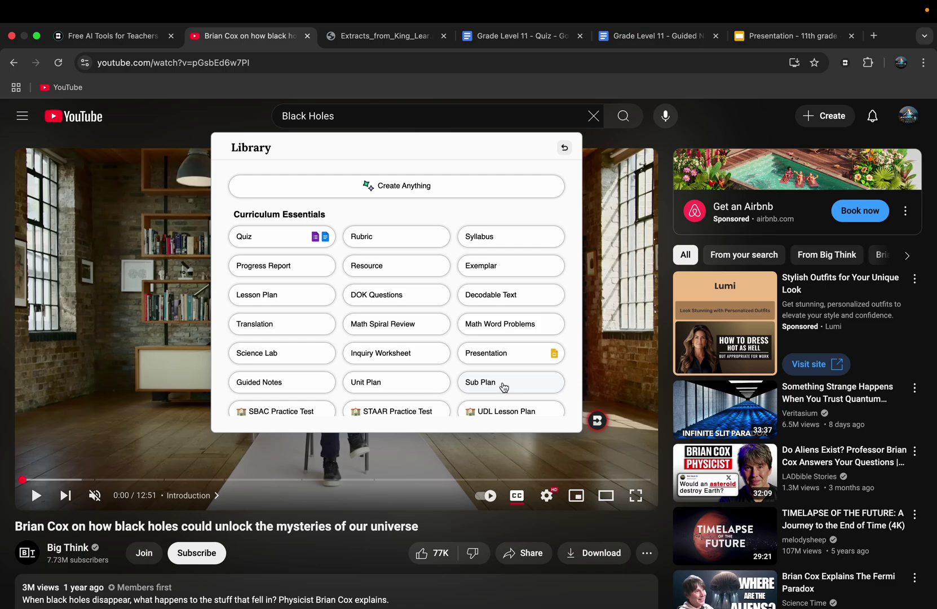
click(504, 384)
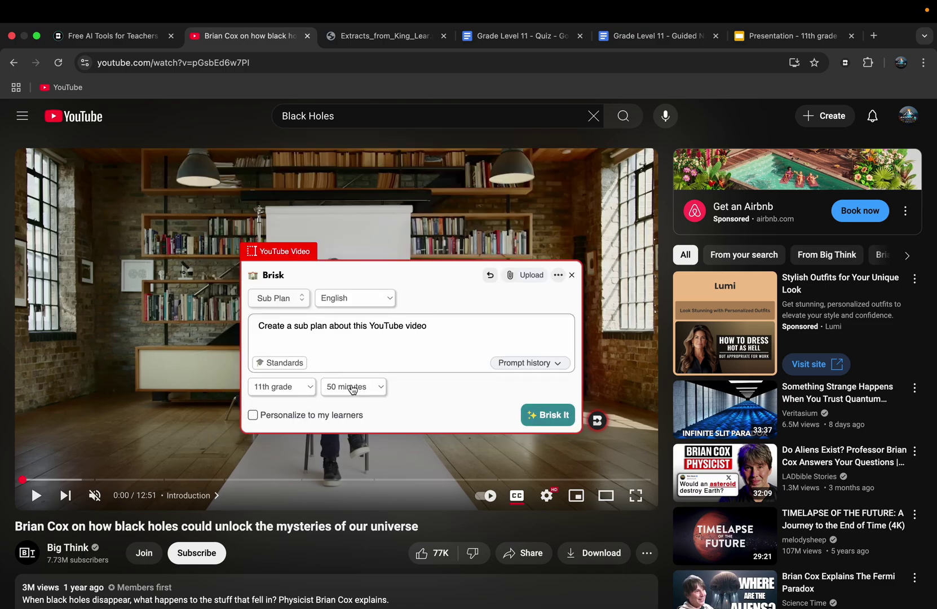
click(355, 388)
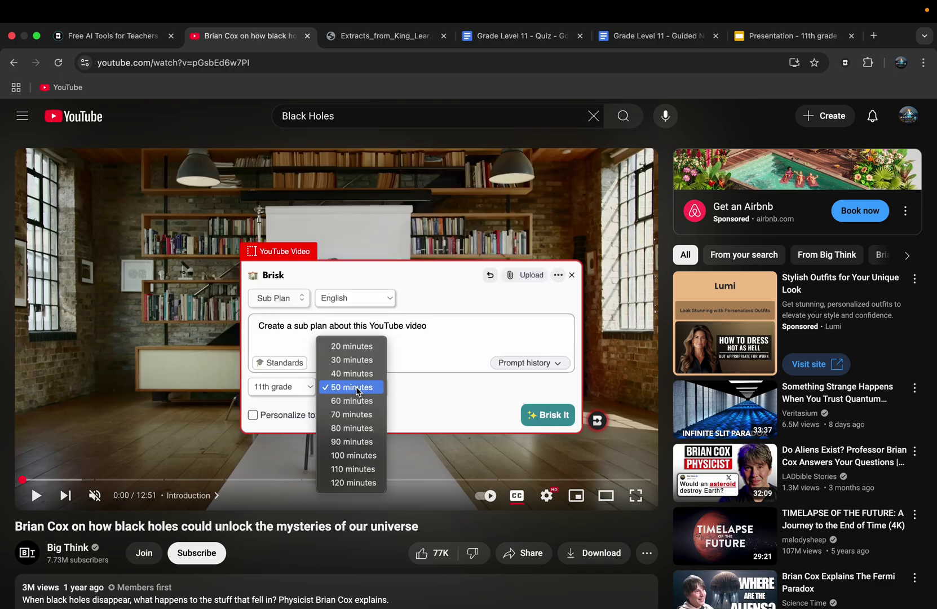
click(355, 359)
click(356, 388)
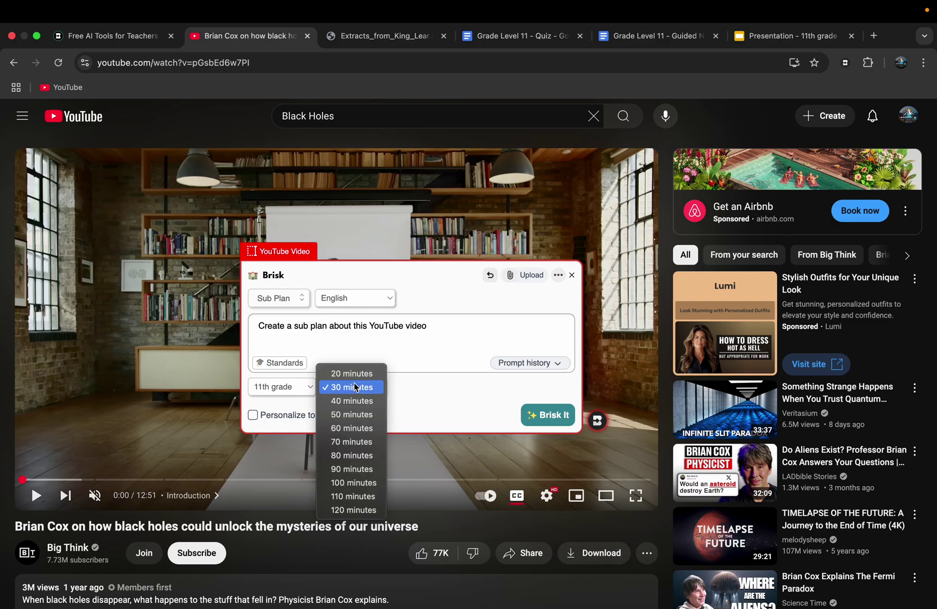
click(355, 374)
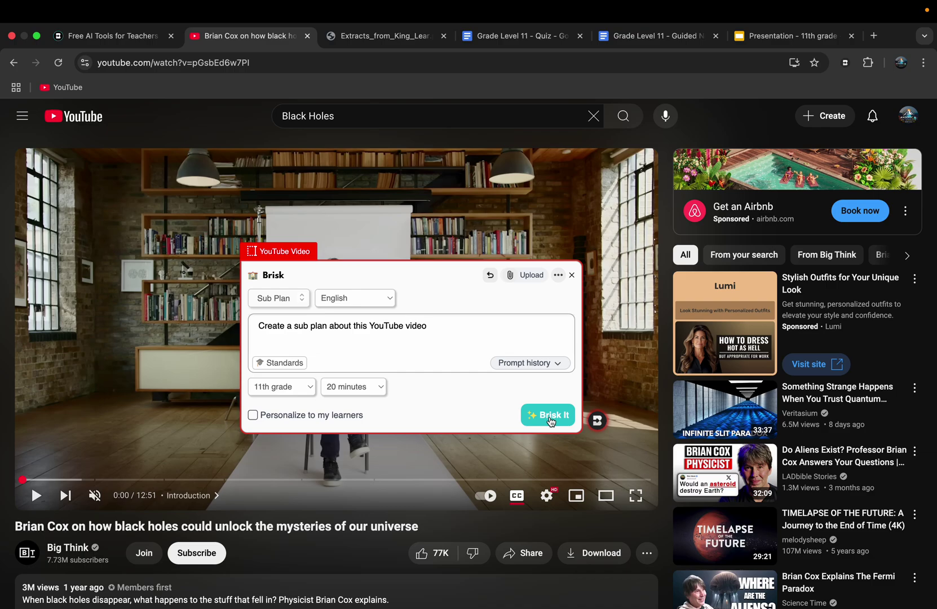
click(550, 418)
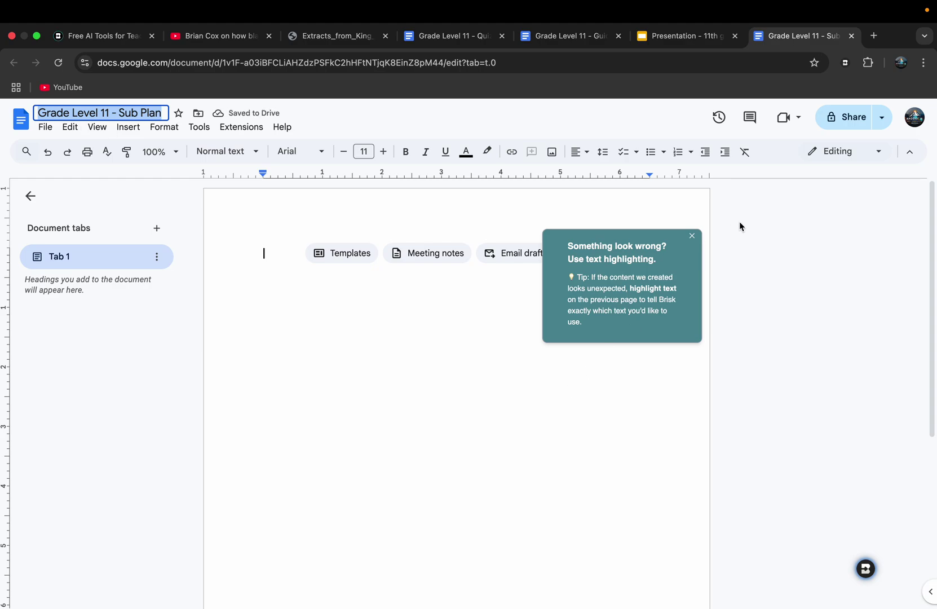
click(691, 236)
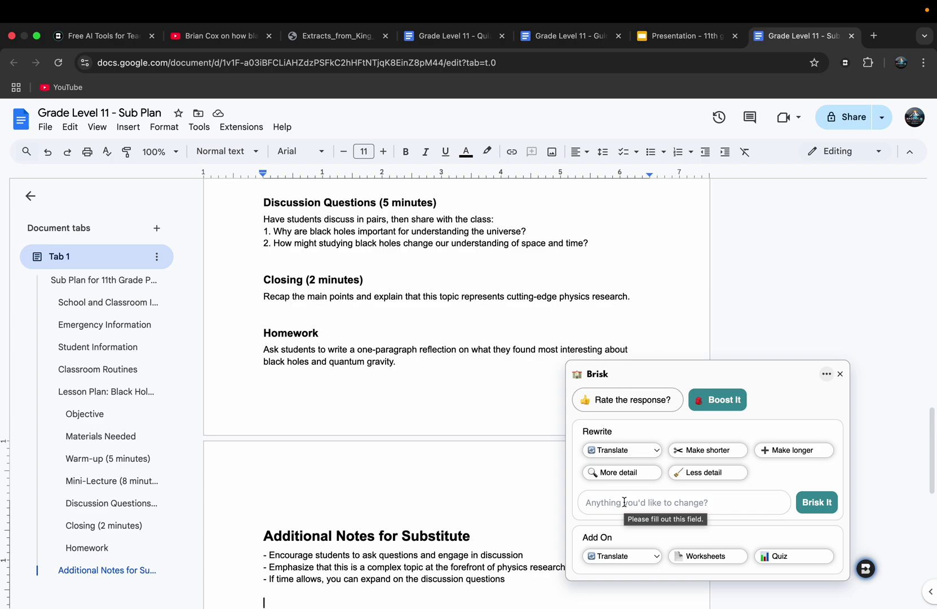
click(840, 375)
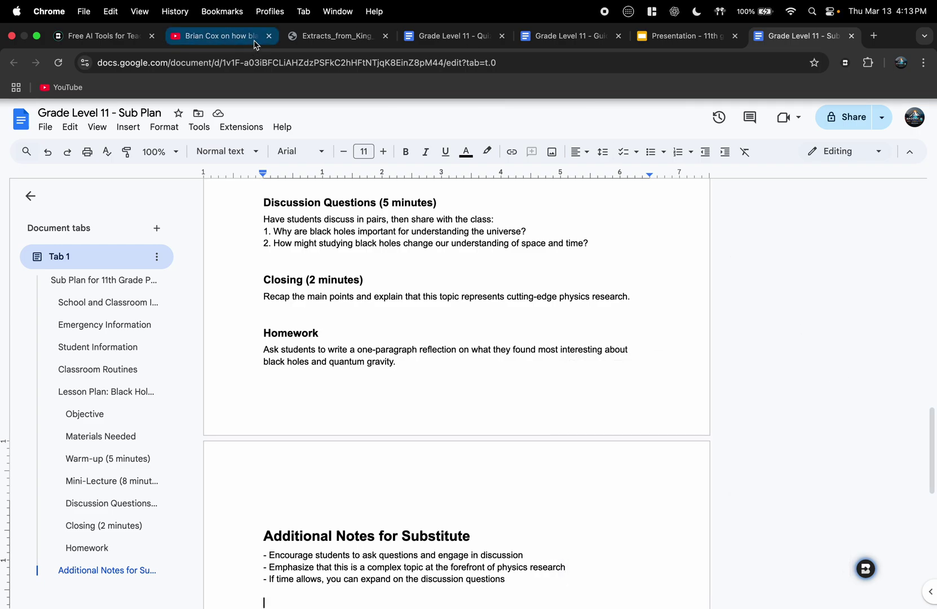
Change the reading level of the King Lear extracts PDF to 9th Grade in English with Brisk, and dismiss the text highlighting tip
click(327, 45)
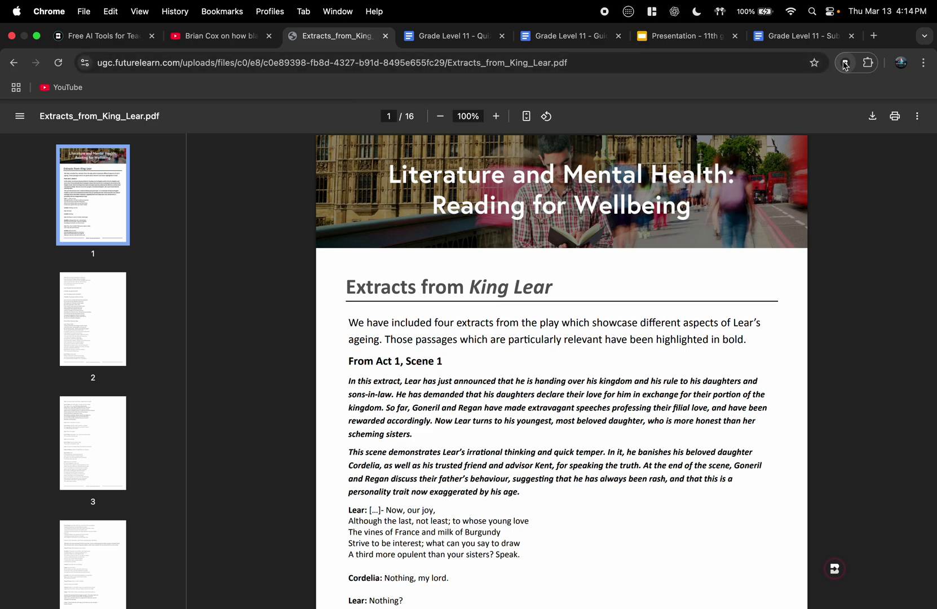
click(834, 569)
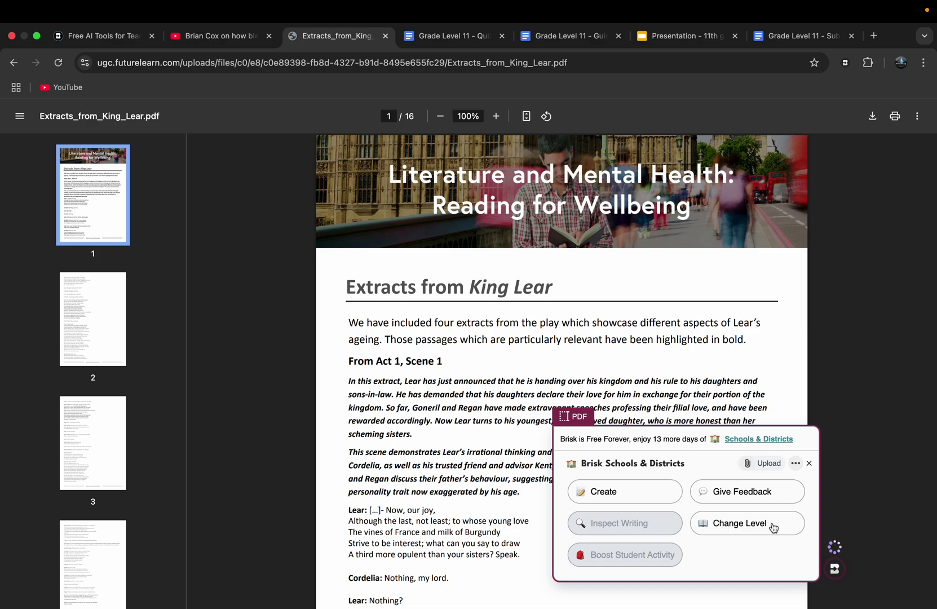
click(773, 526)
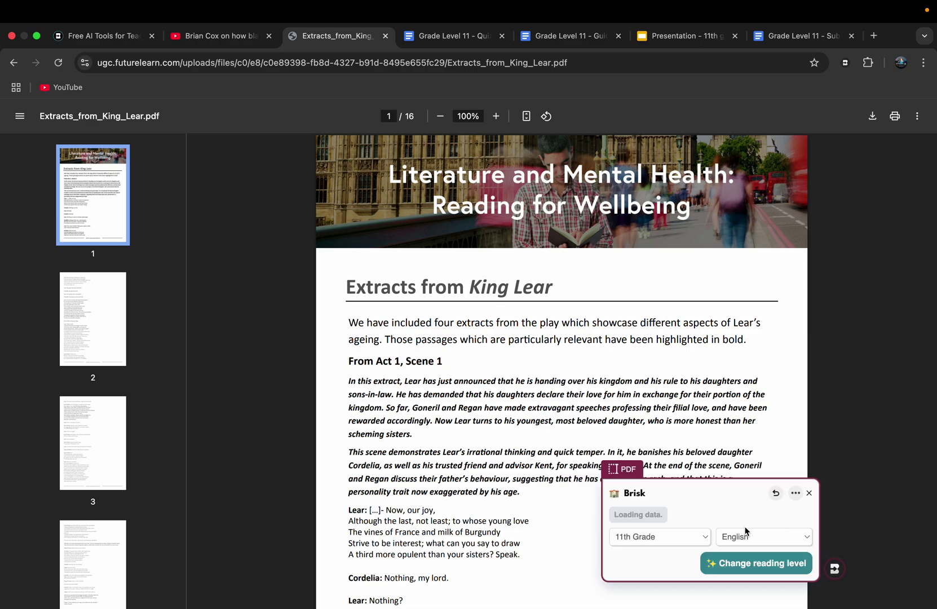
click(639, 542)
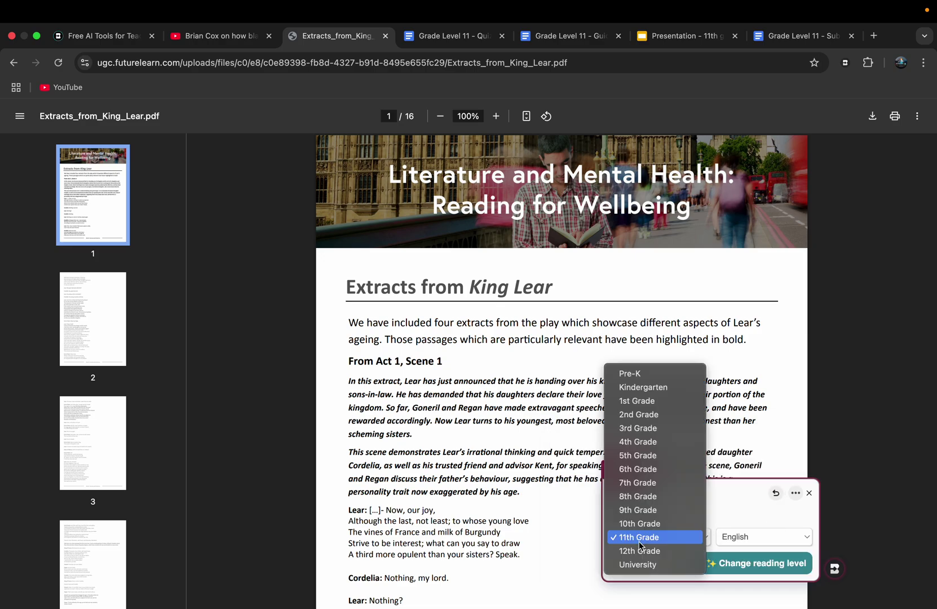
click(641, 509)
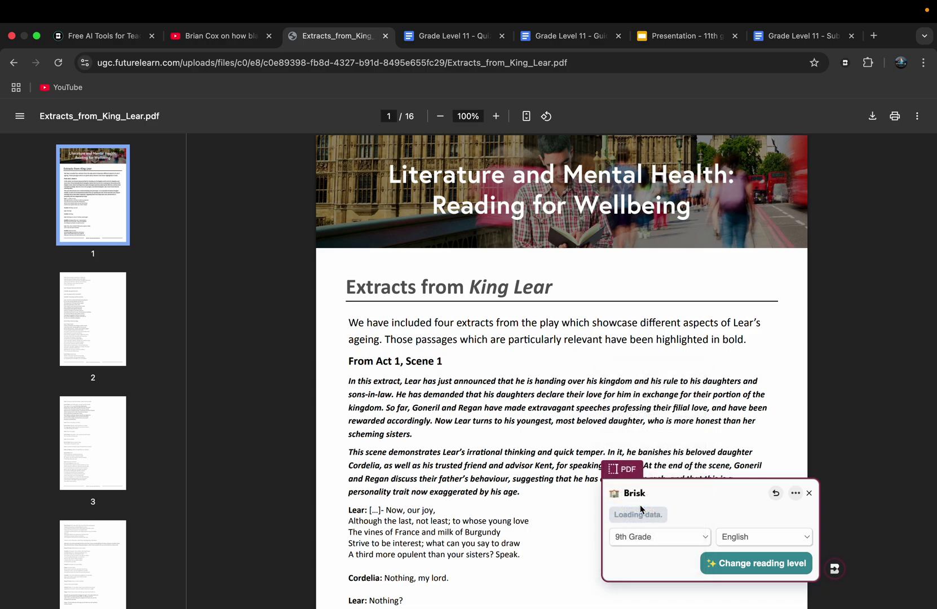
click(724, 566)
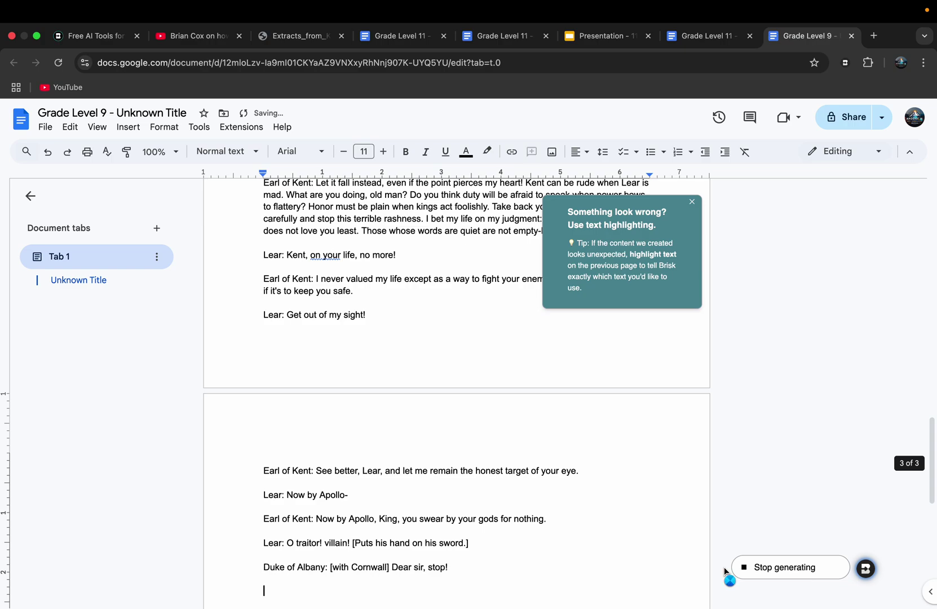
click(693, 203)
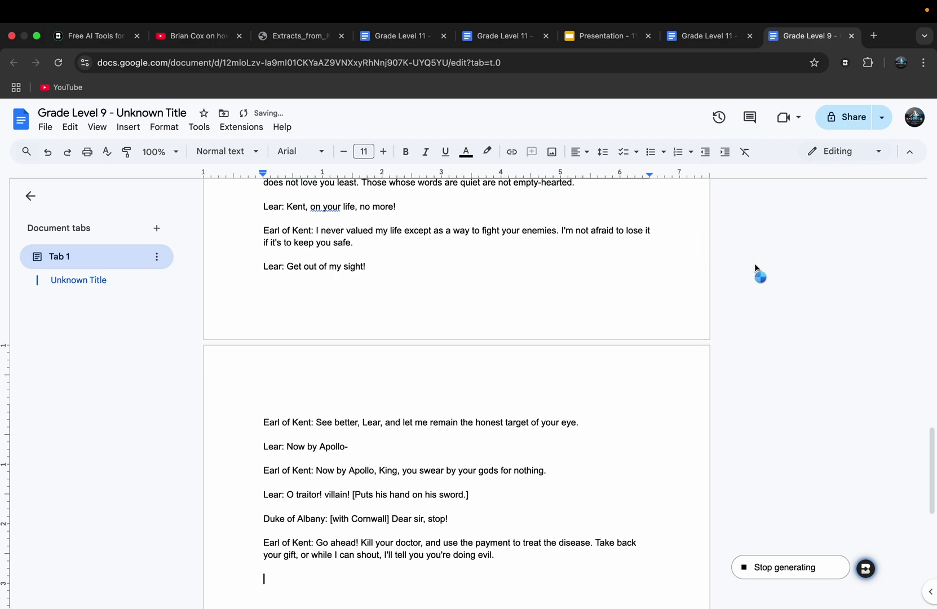